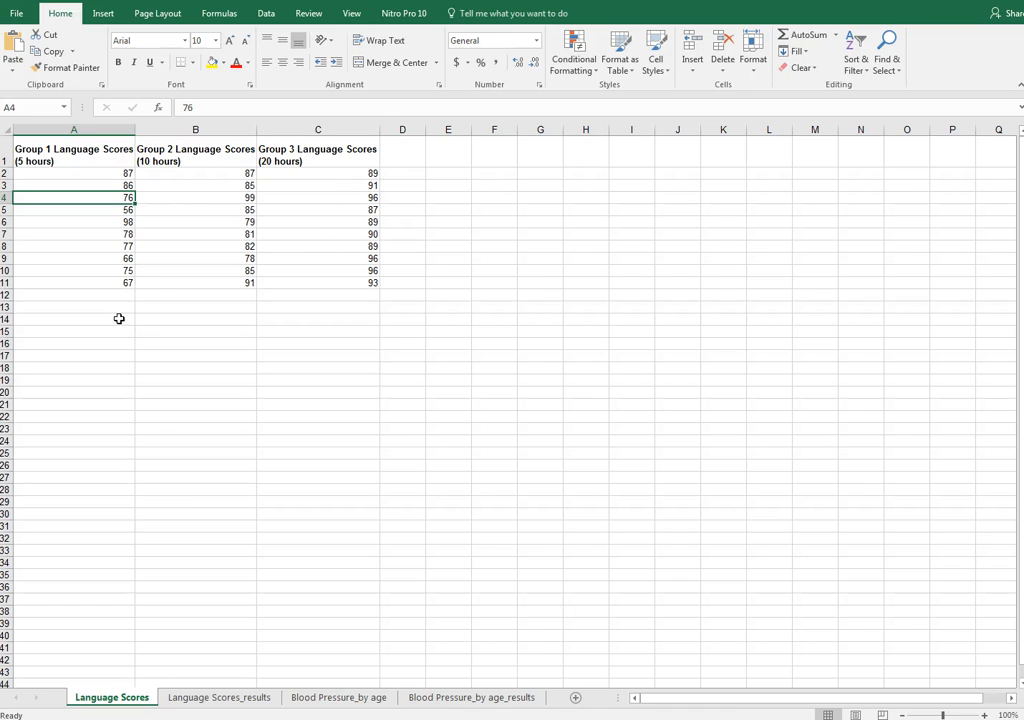
Step: Start a single-factor ANOVA on the Language Scores sheet with input range A1:C11
left_click(265, 14)
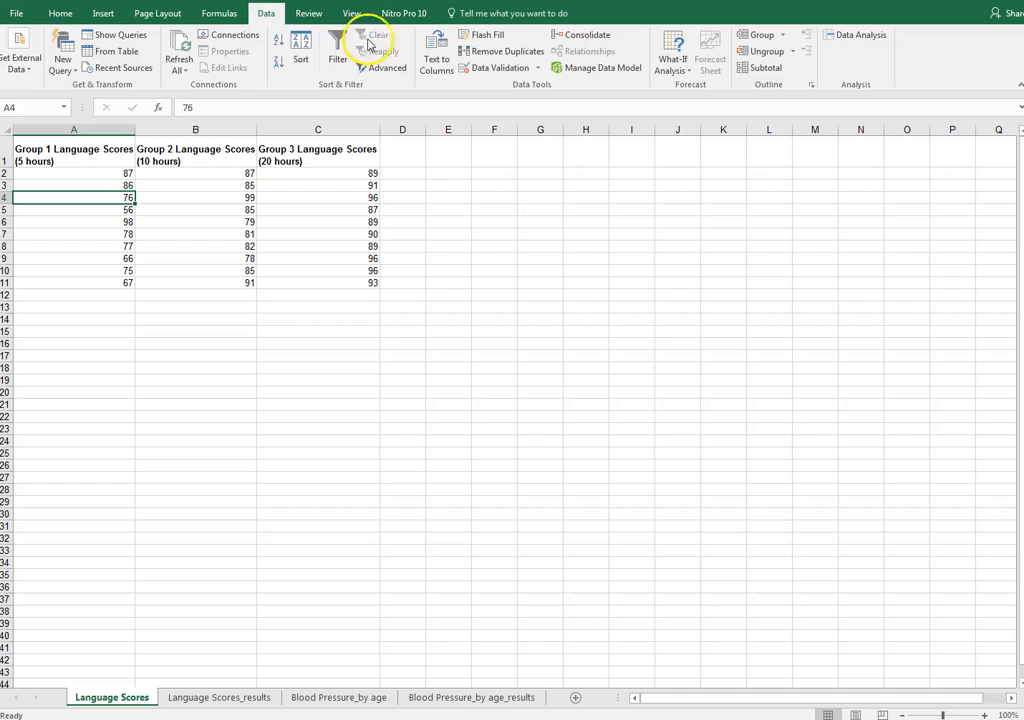
left_click(843, 37)
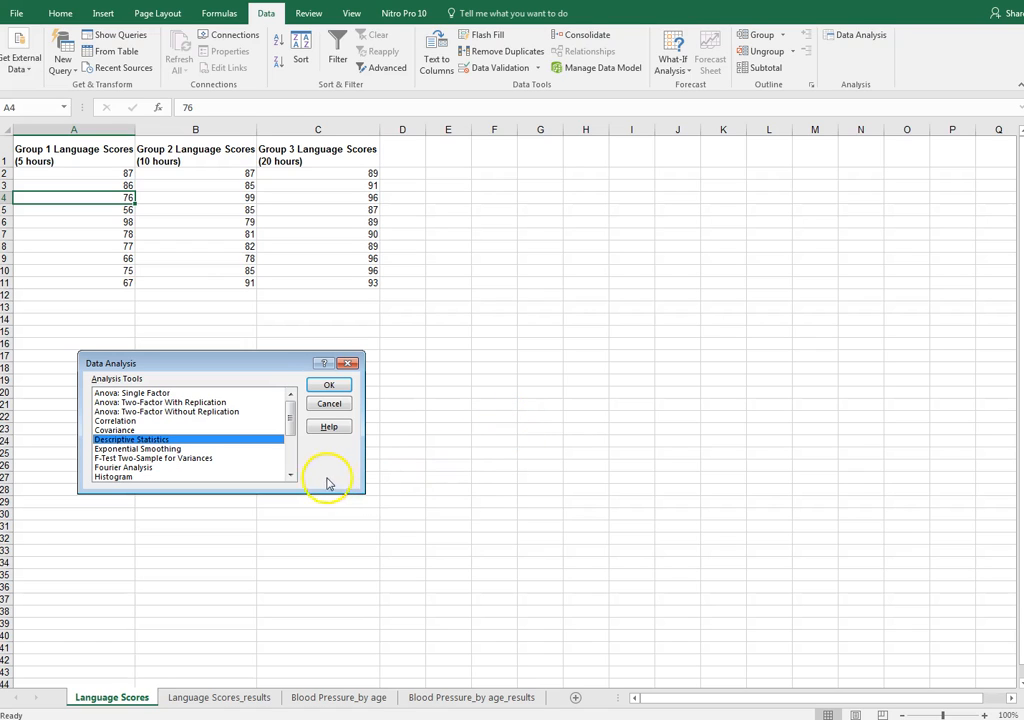
left_click(150, 393)
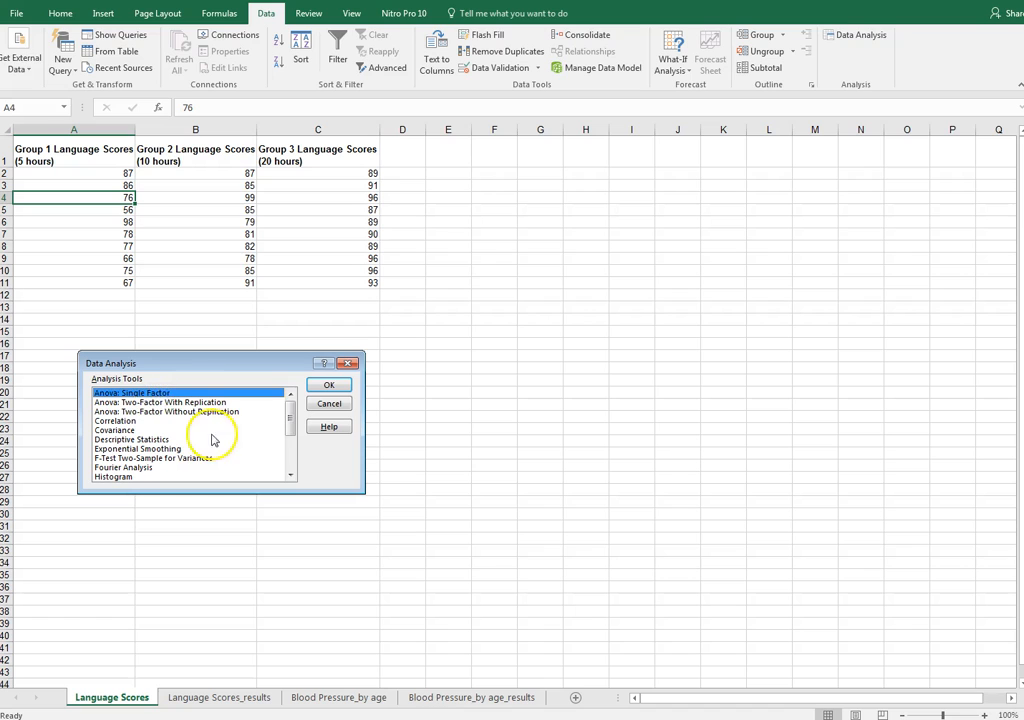
left_click(330, 382)
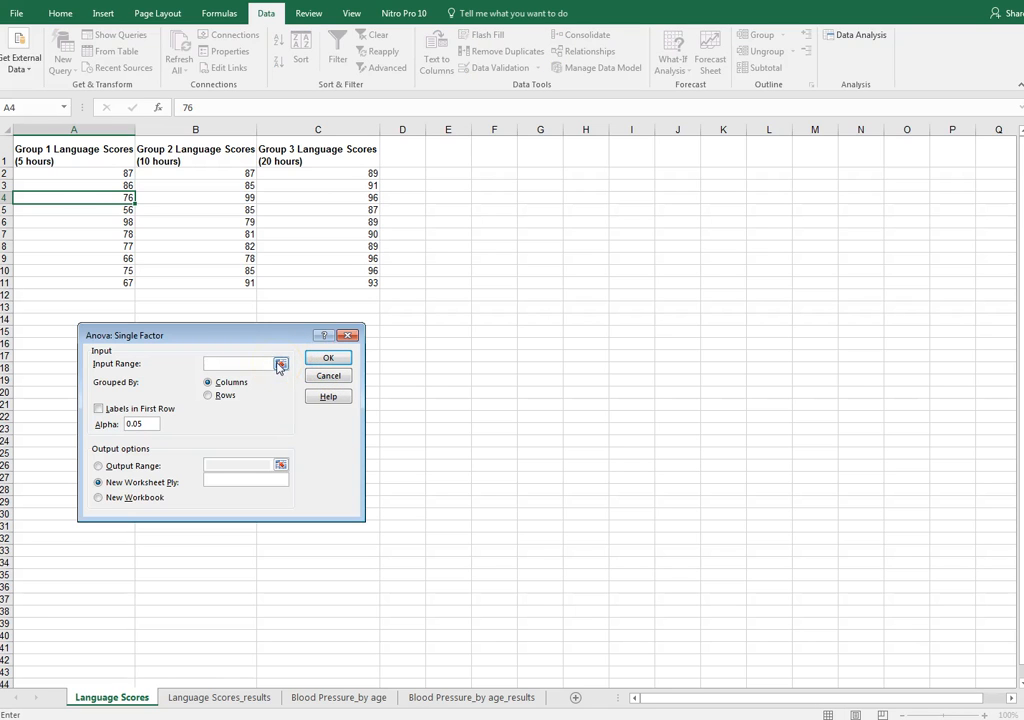
left_click(280, 364)
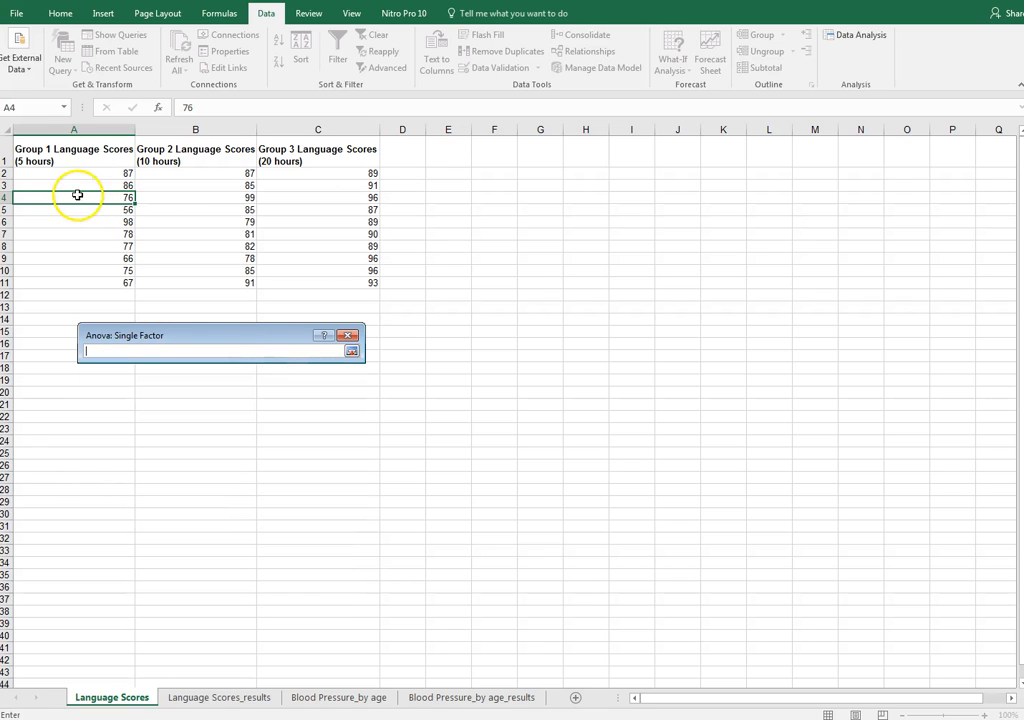
left_click_drag(70, 150, 331, 290)
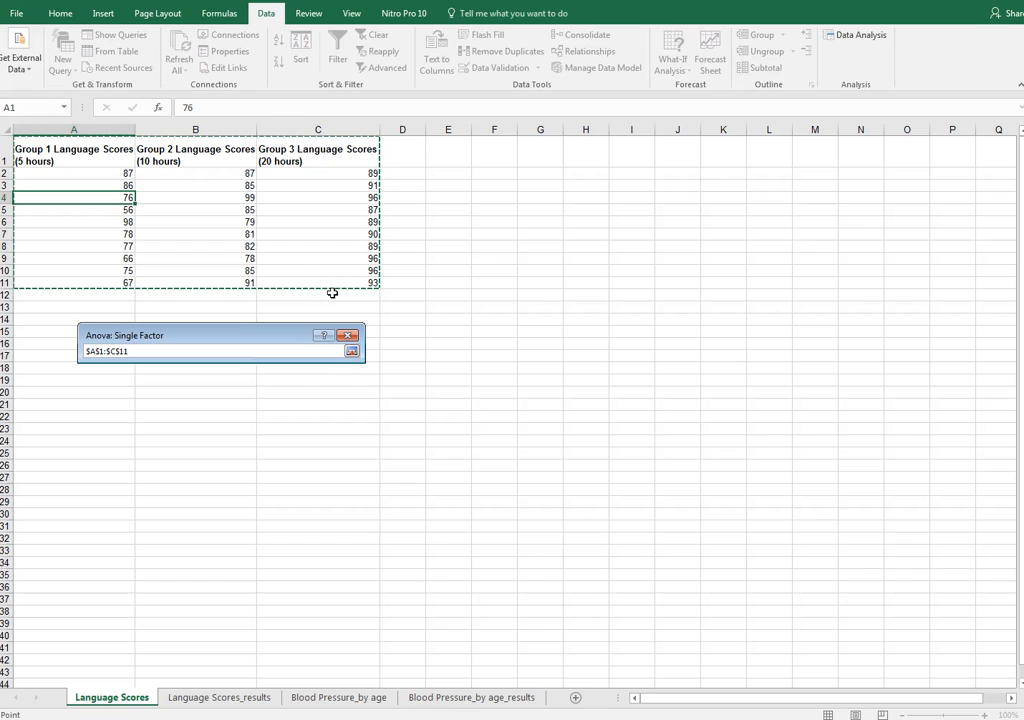
key("Return")
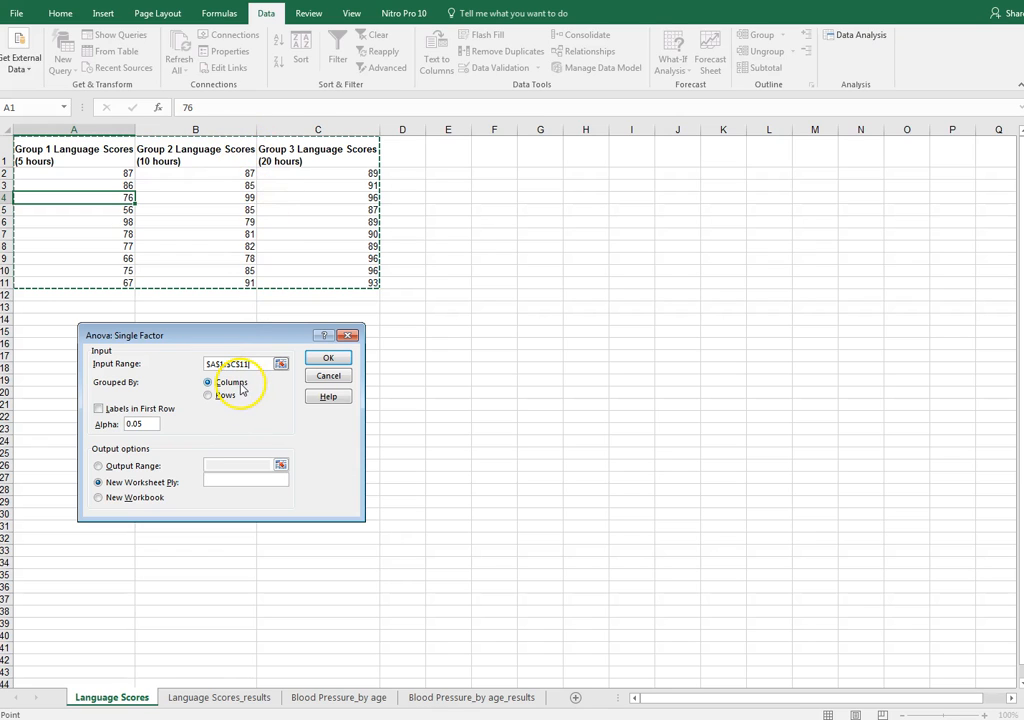
Step: Mark the first row as labels, set the output range to cell A13, and run the language scores ANOVA
left_click(98, 409)
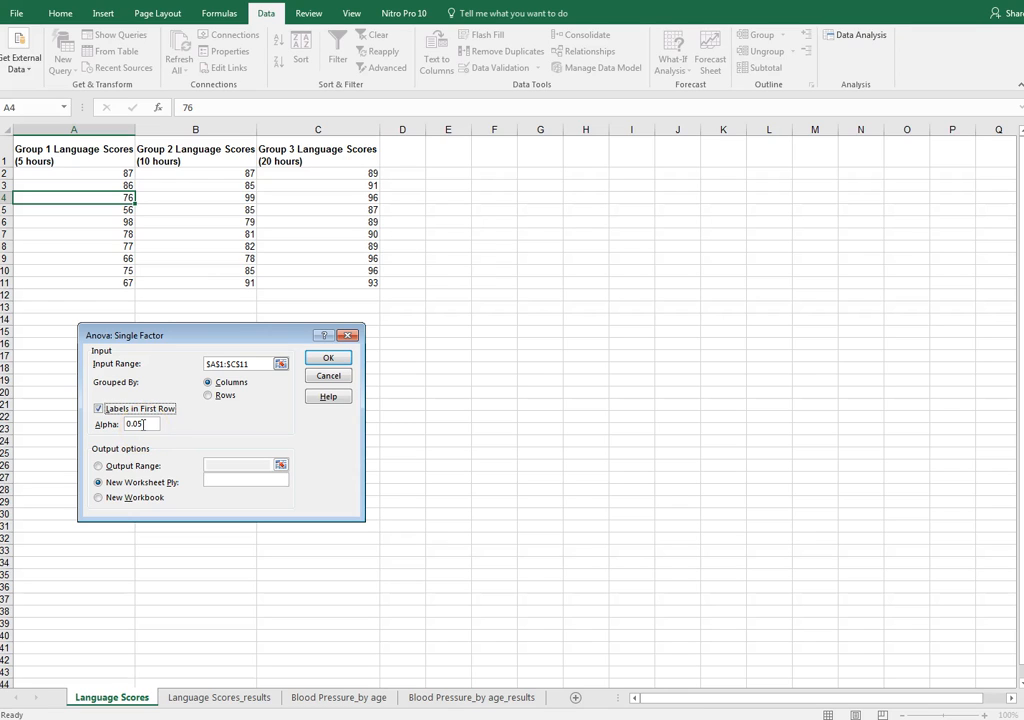
left_click(147, 425)
left_click(97, 467)
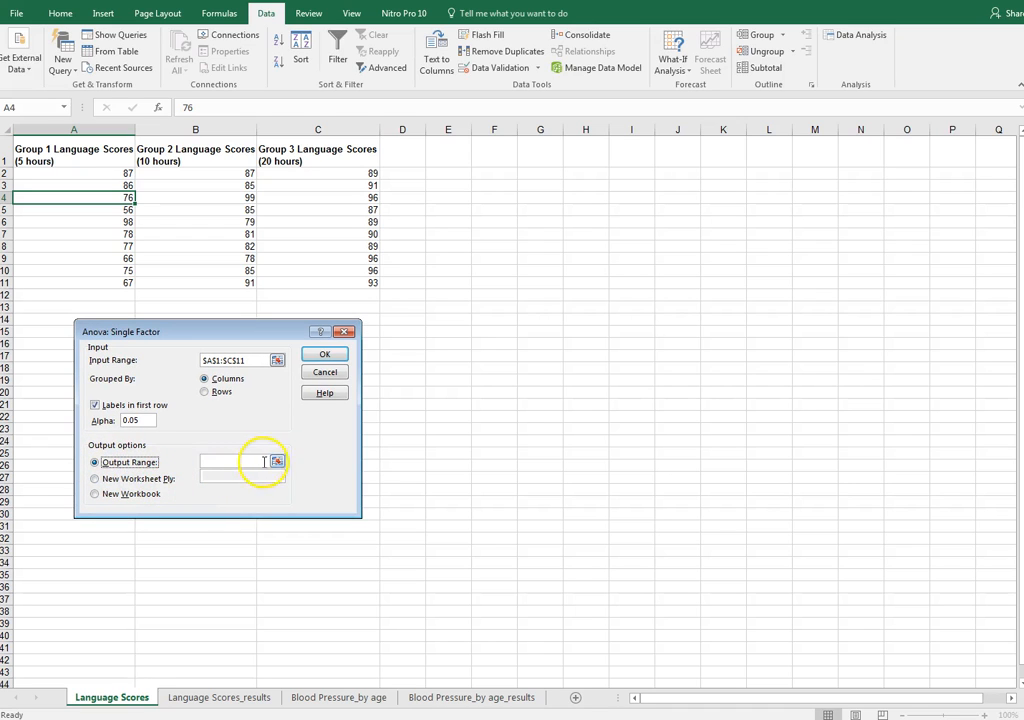
left_click(277, 461)
left_click(113, 310)
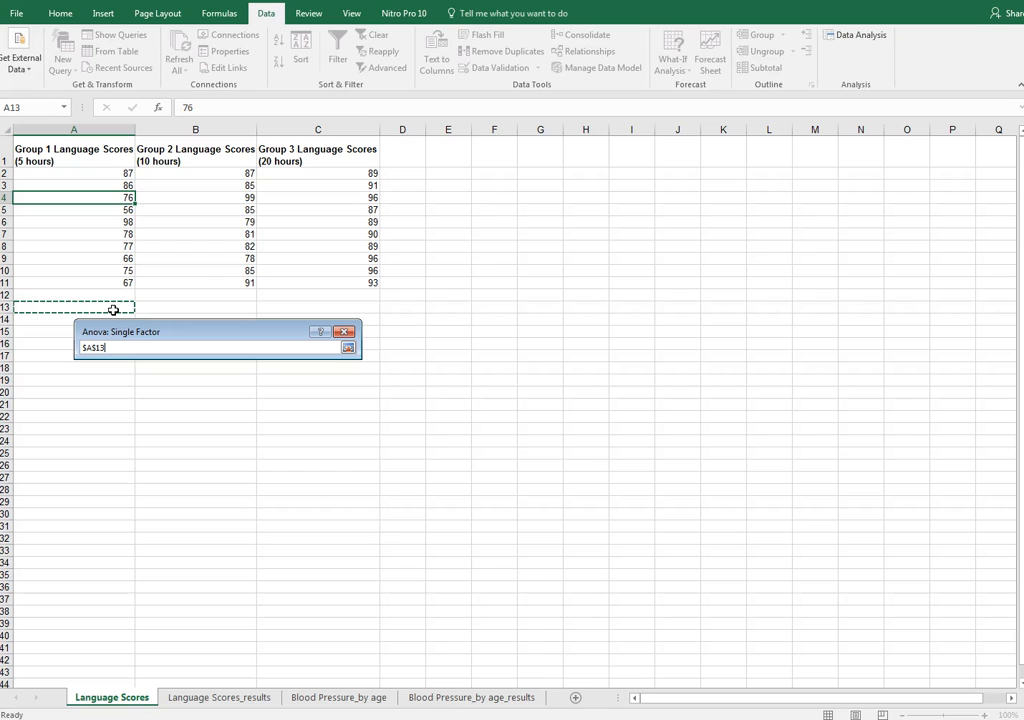
key("Return")
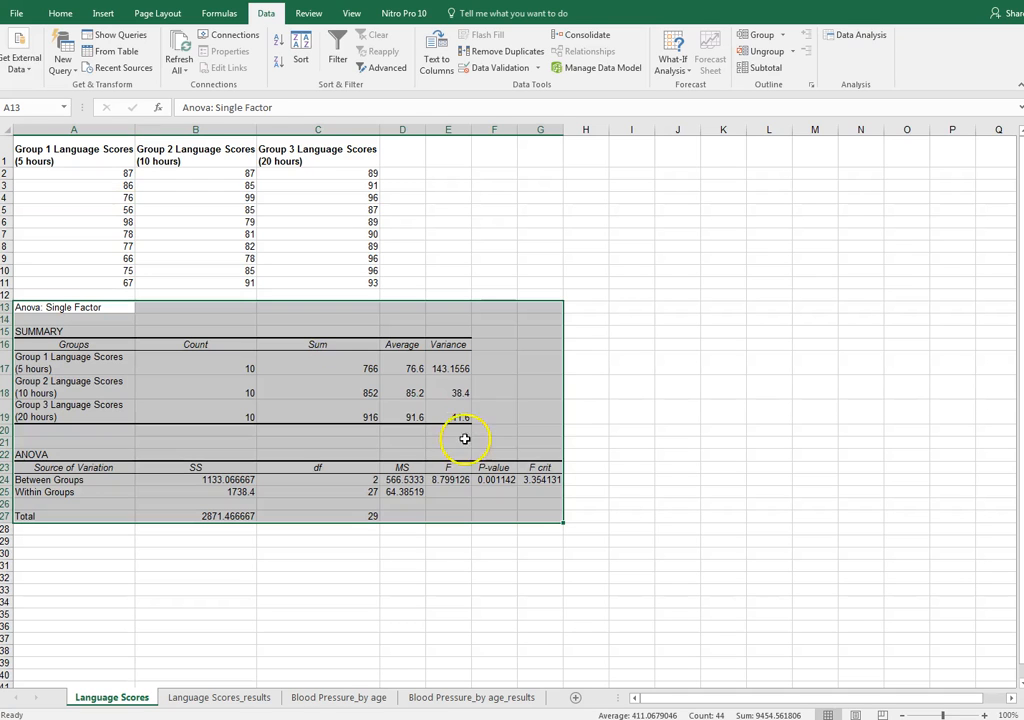
Step: Examine the new ANOVA output and compare it with the Language Scores_results sheet
left_click(624, 478)
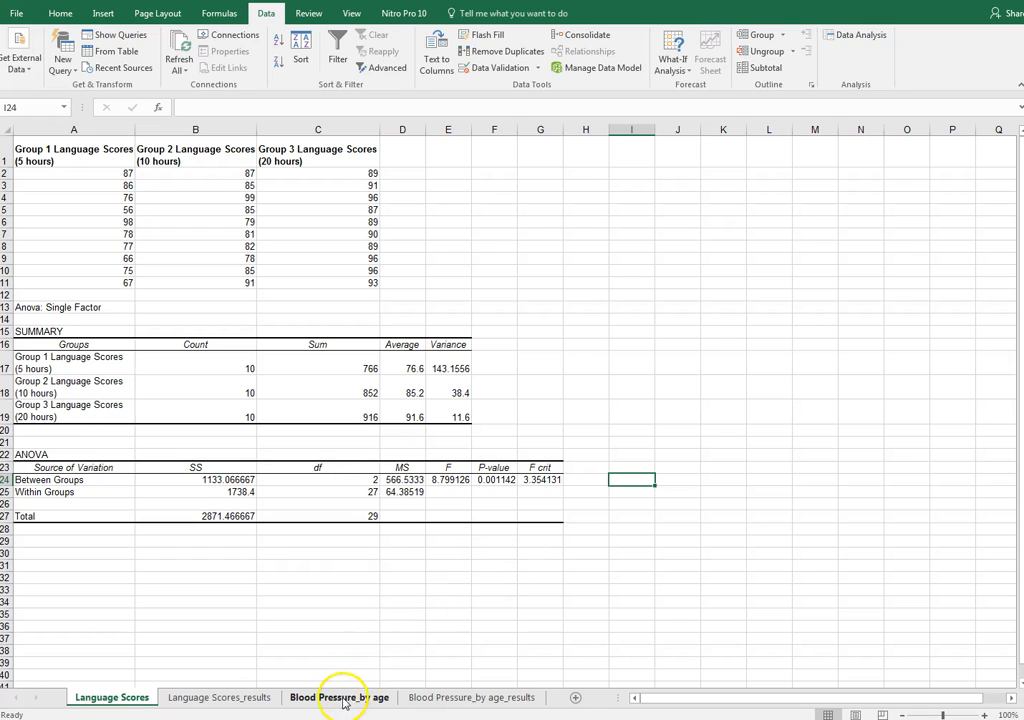
left_click(258, 698)
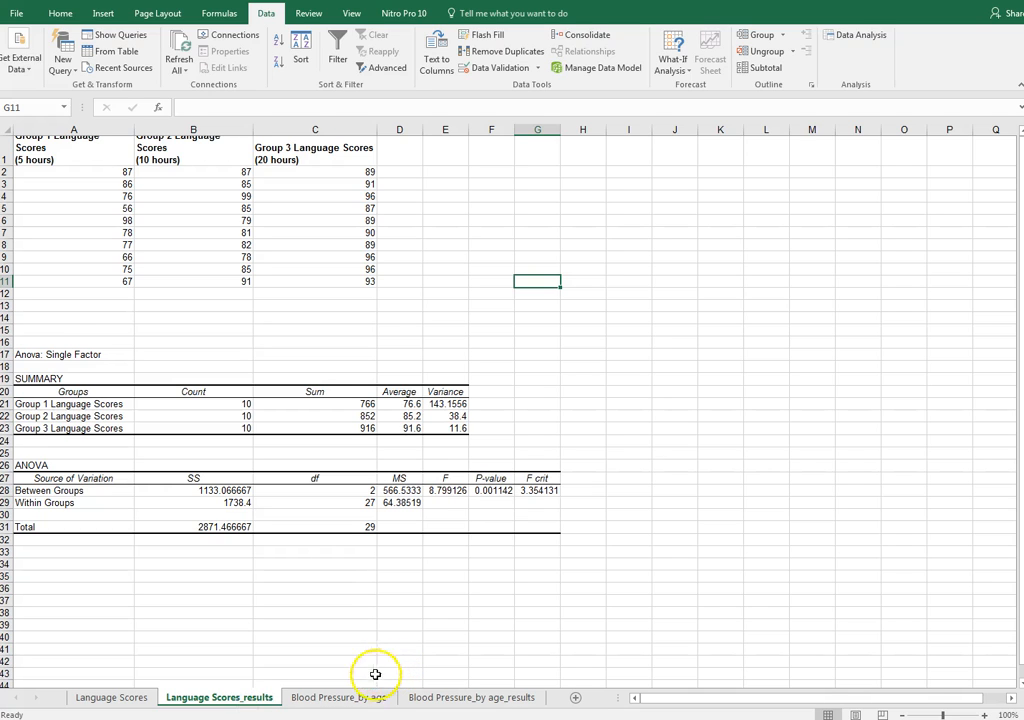
Step: On the Blood Pressure_by age sheet, start a single-factor ANOVA with input range A1:C24
left_click(340, 698)
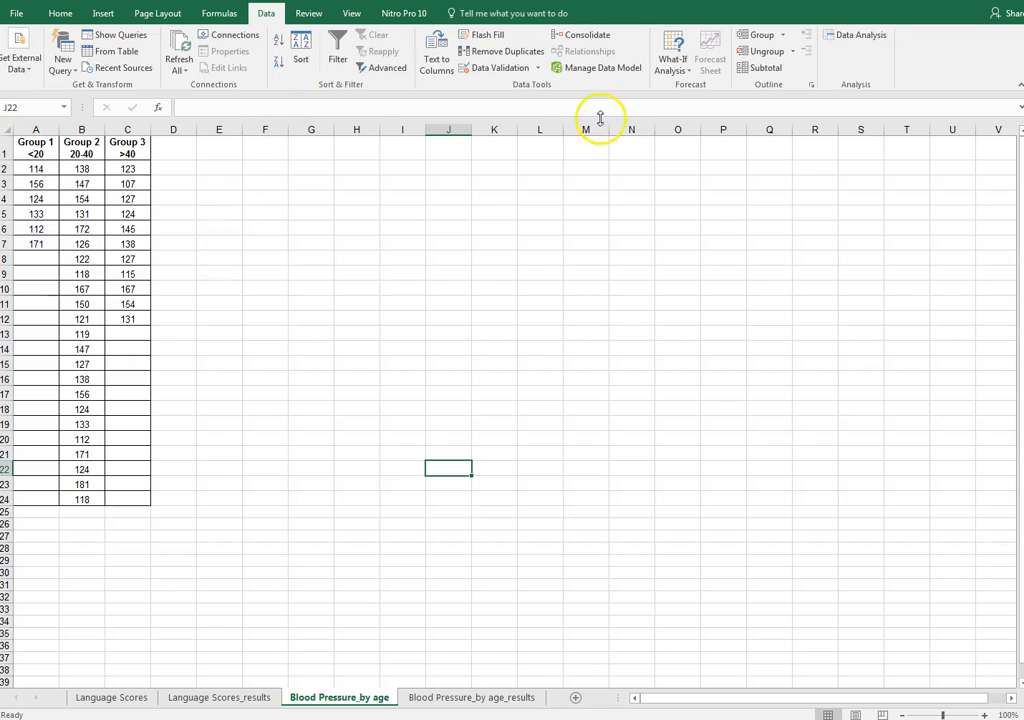
left_click(841, 40)
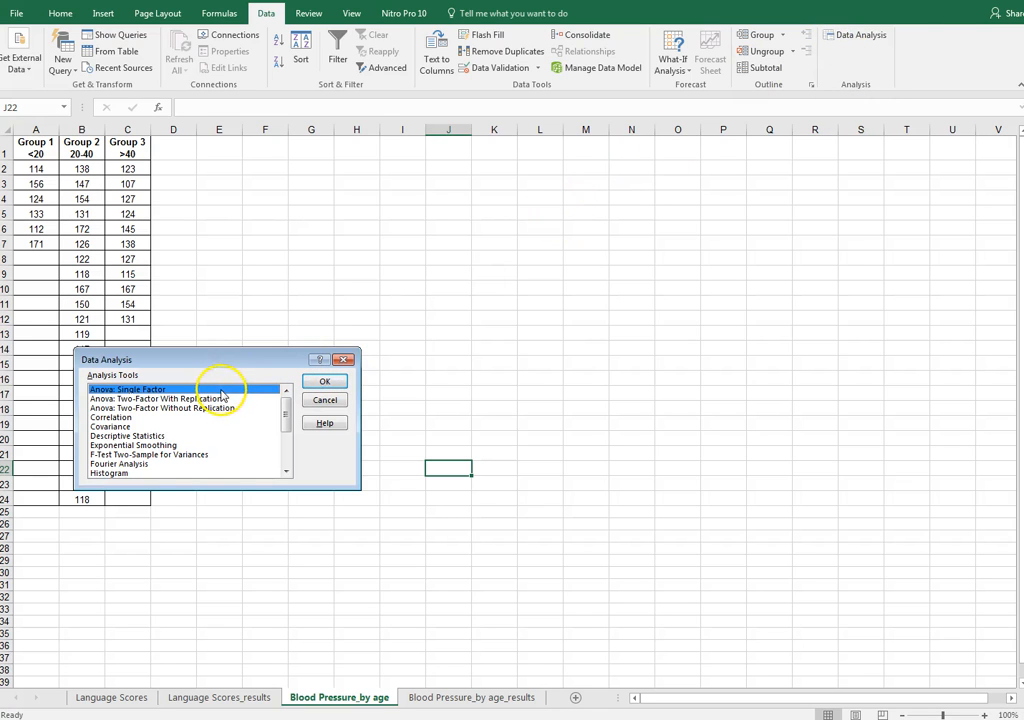
left_click(319, 384)
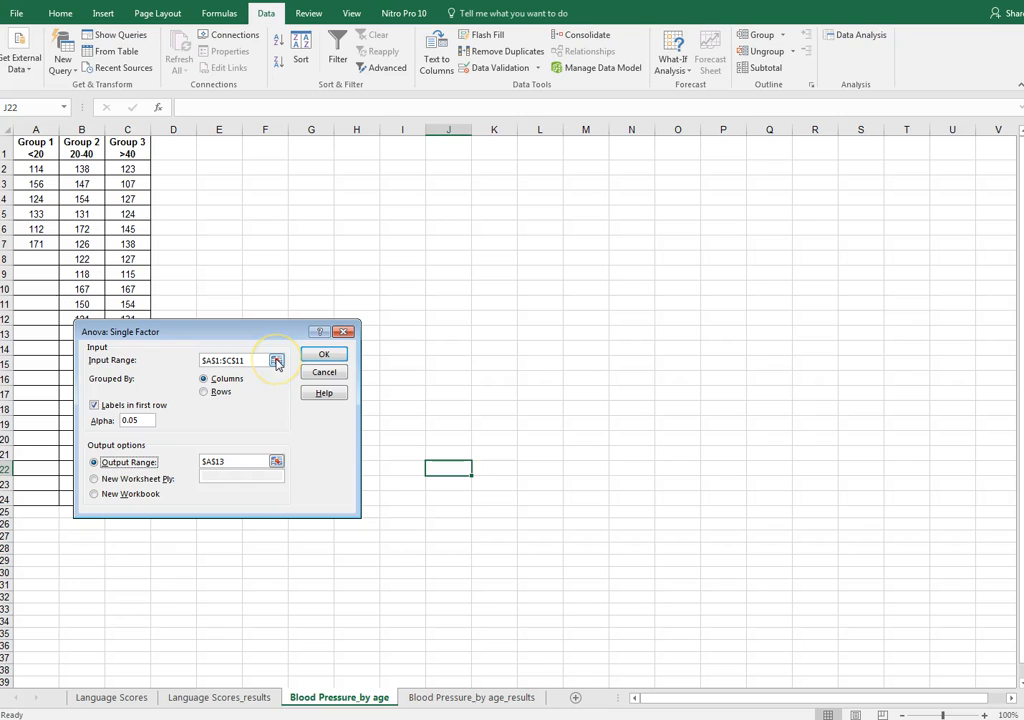
left_click(276, 361)
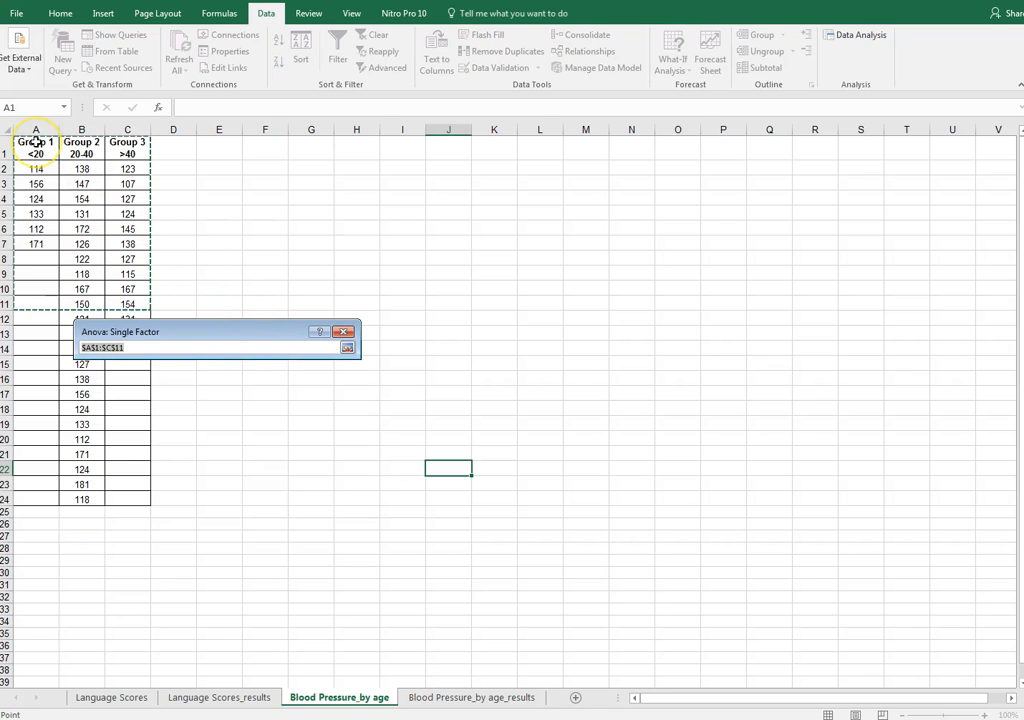
left_click_drag(35, 143, 113, 499)
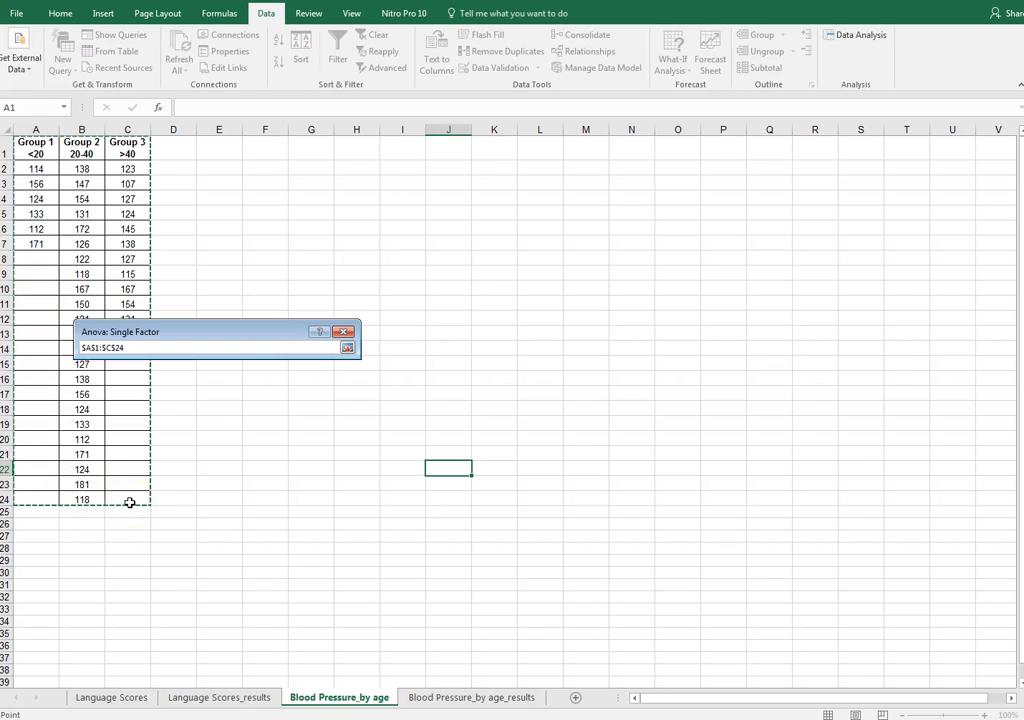
key("Return")
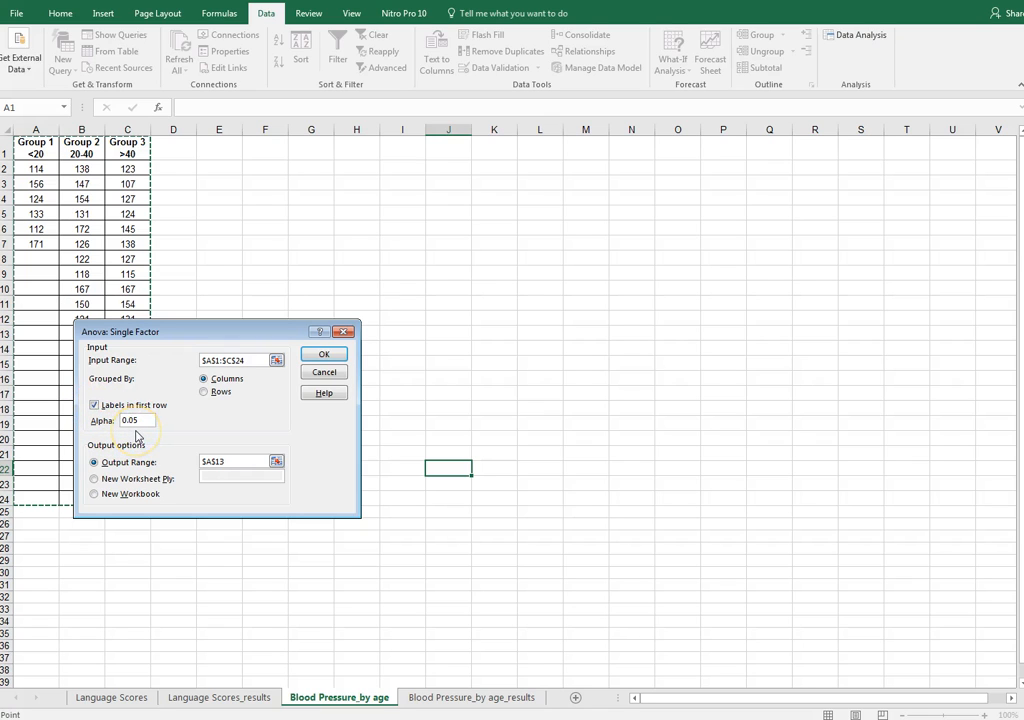
left_click(228, 461)
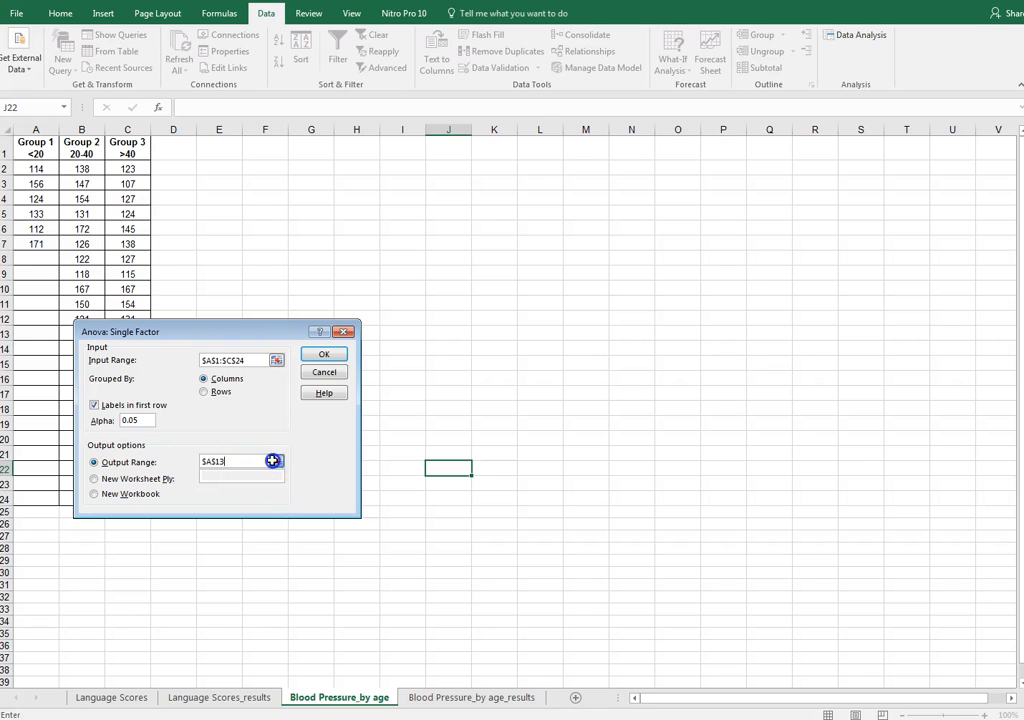
left_click(272, 461)
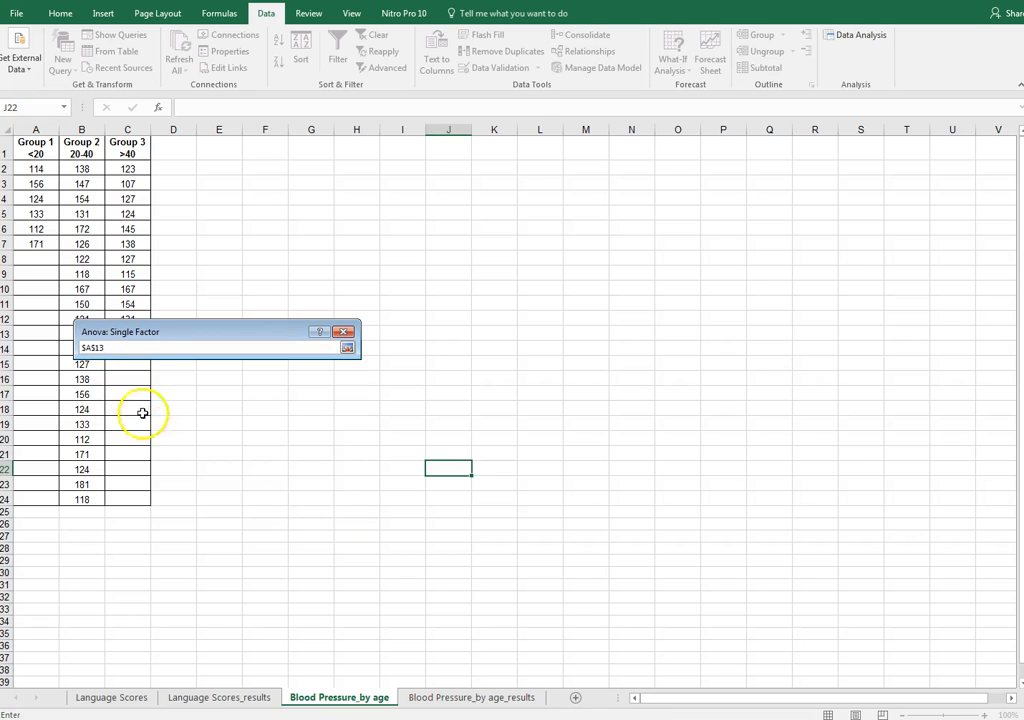
left_click(42, 550)
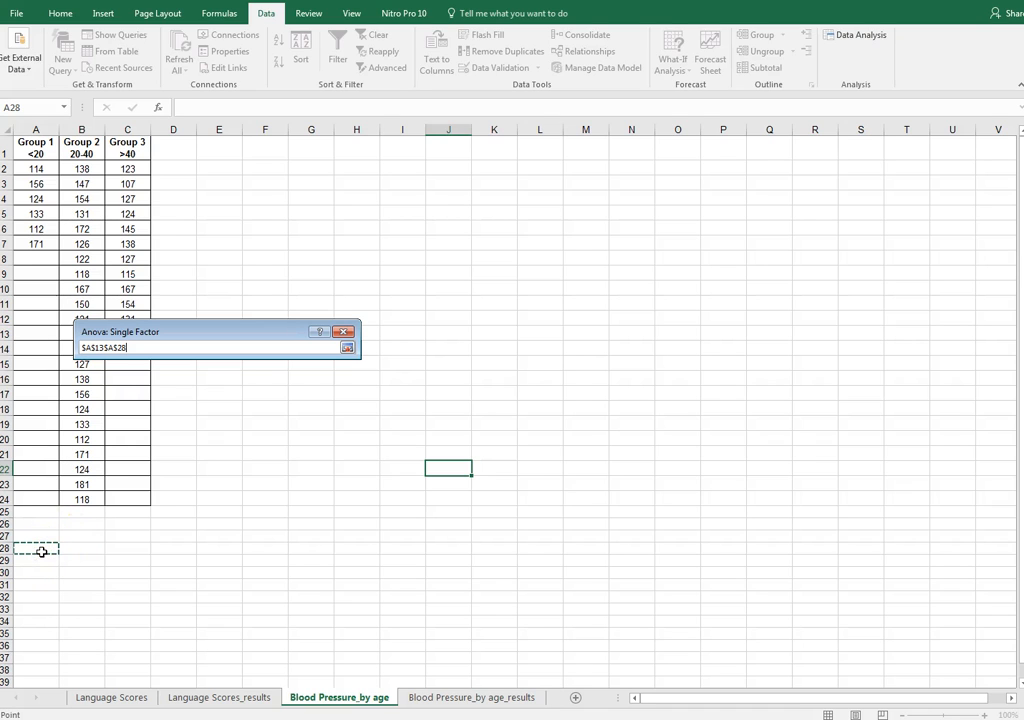
key("Return")
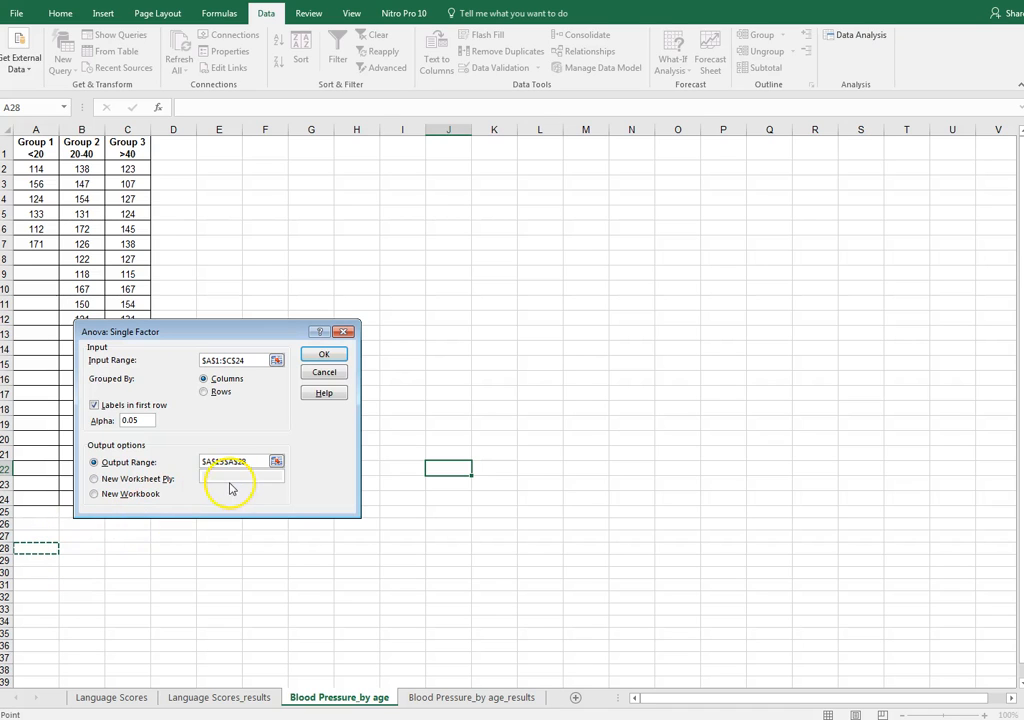
Step: Clear the output range, set it to cell A28 only, and run the blood pressure ANOVA
left_click_drag(252, 462, 201, 467)
key("Delete")
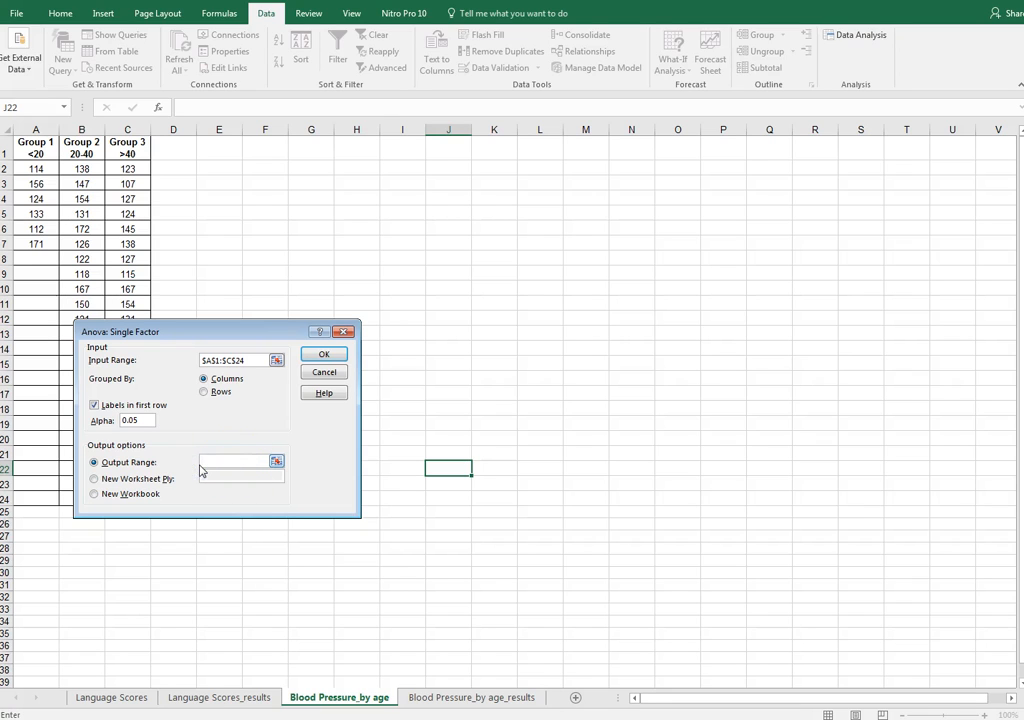
left_click(276, 463)
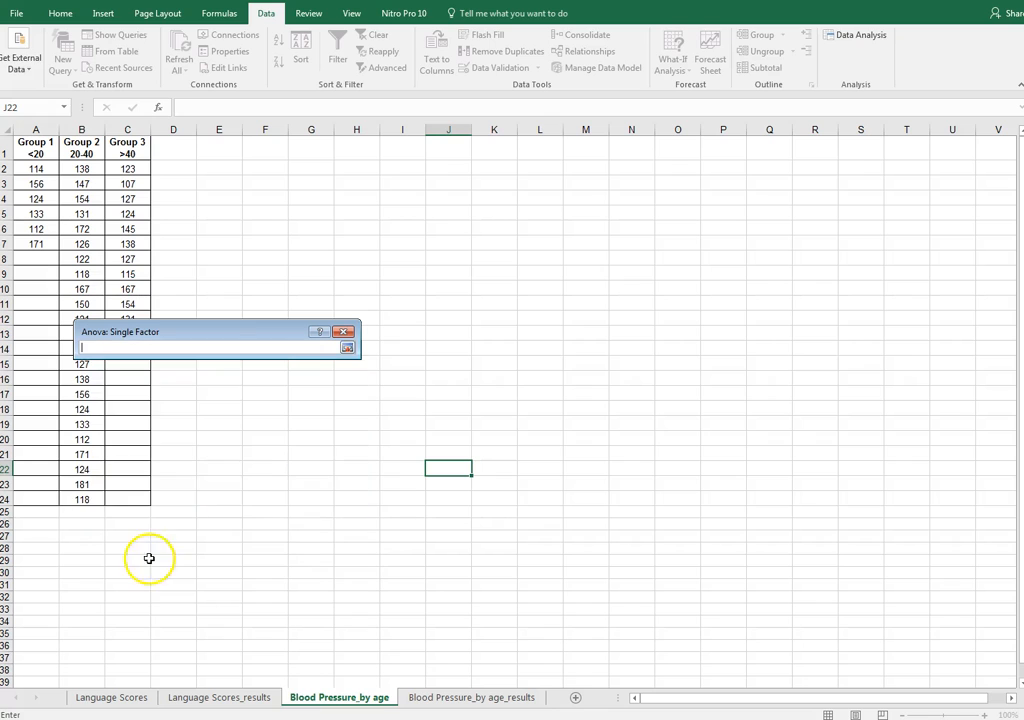
left_click(47, 546)
key("Return")
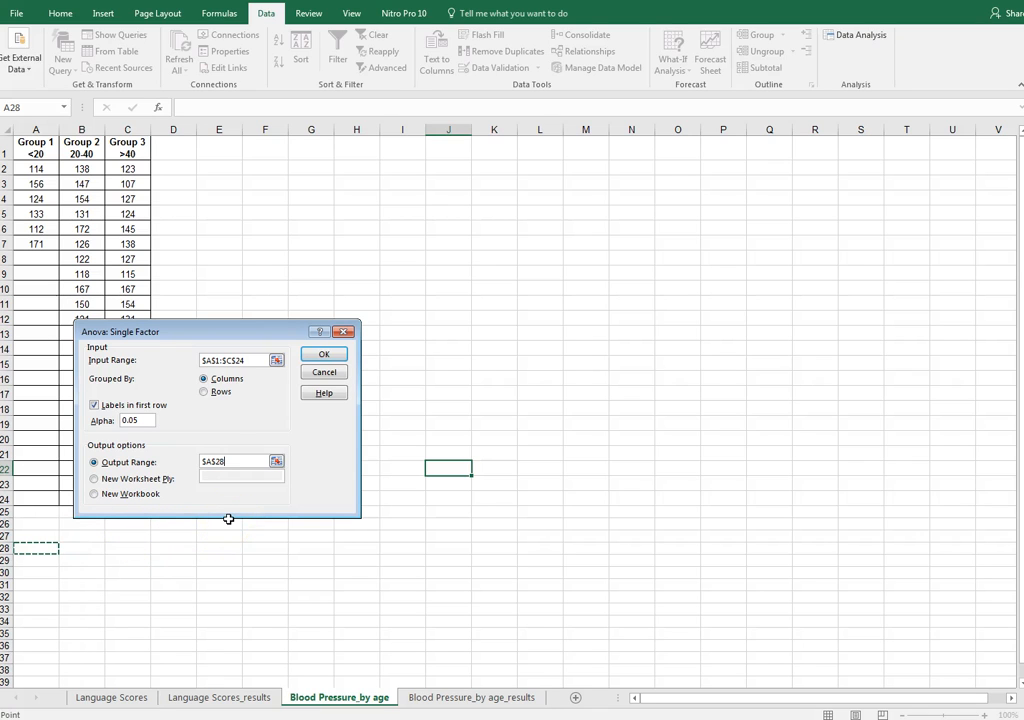
left_click(319, 353)
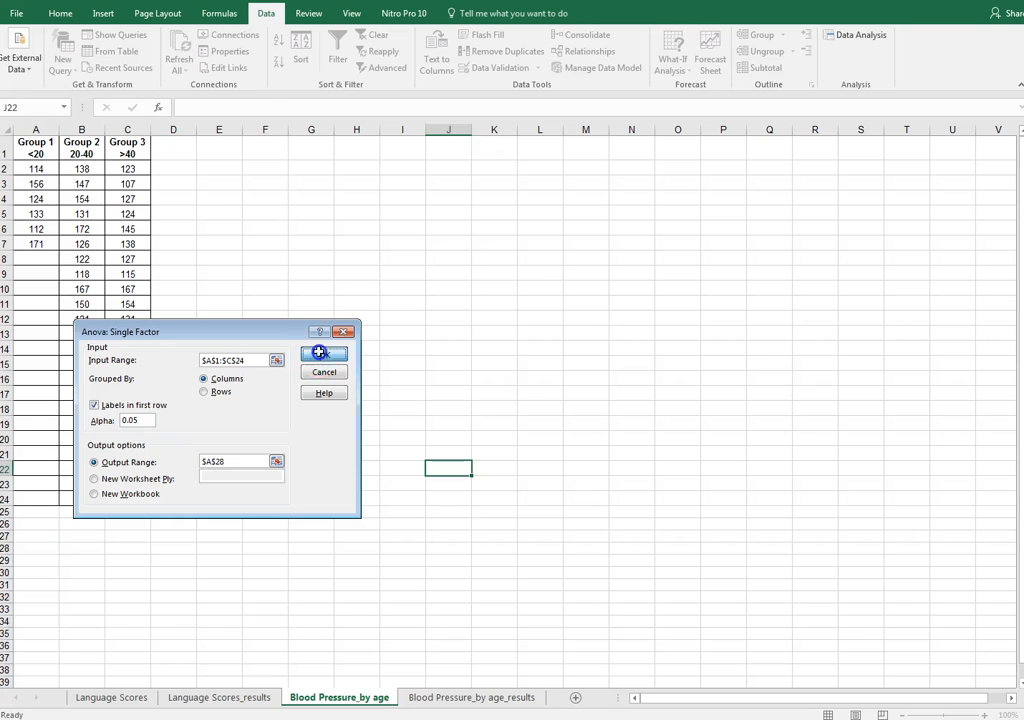
left_click(409, 597)
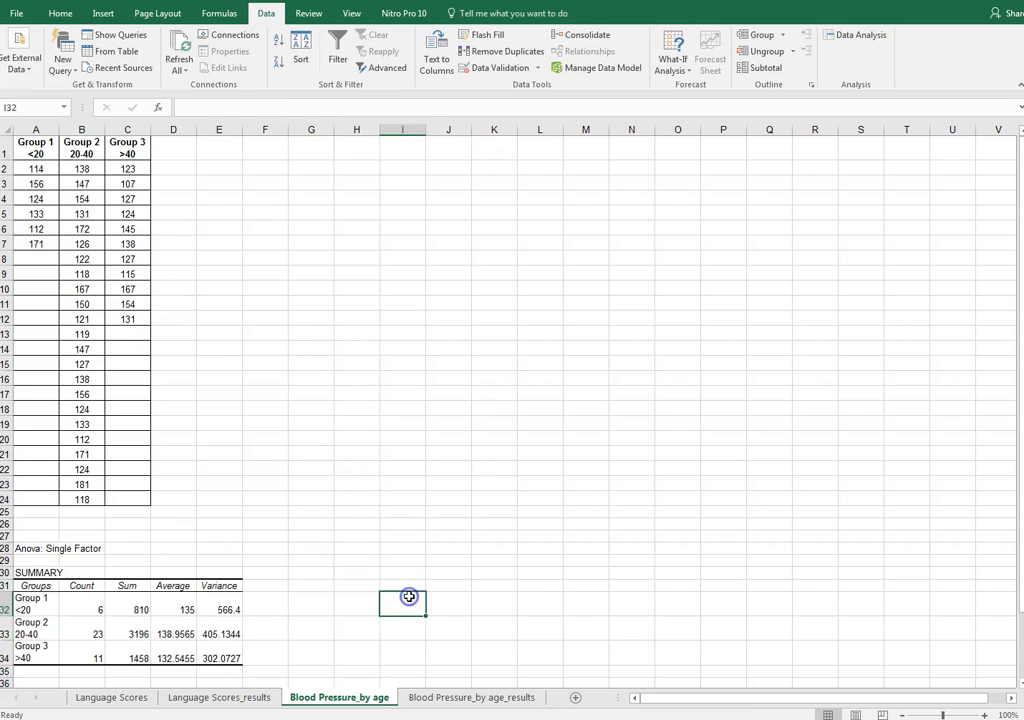
Step: Widen column A so the source-of-variation labels in the ANOVA table fit
scroll(409, 597, "down", 4)
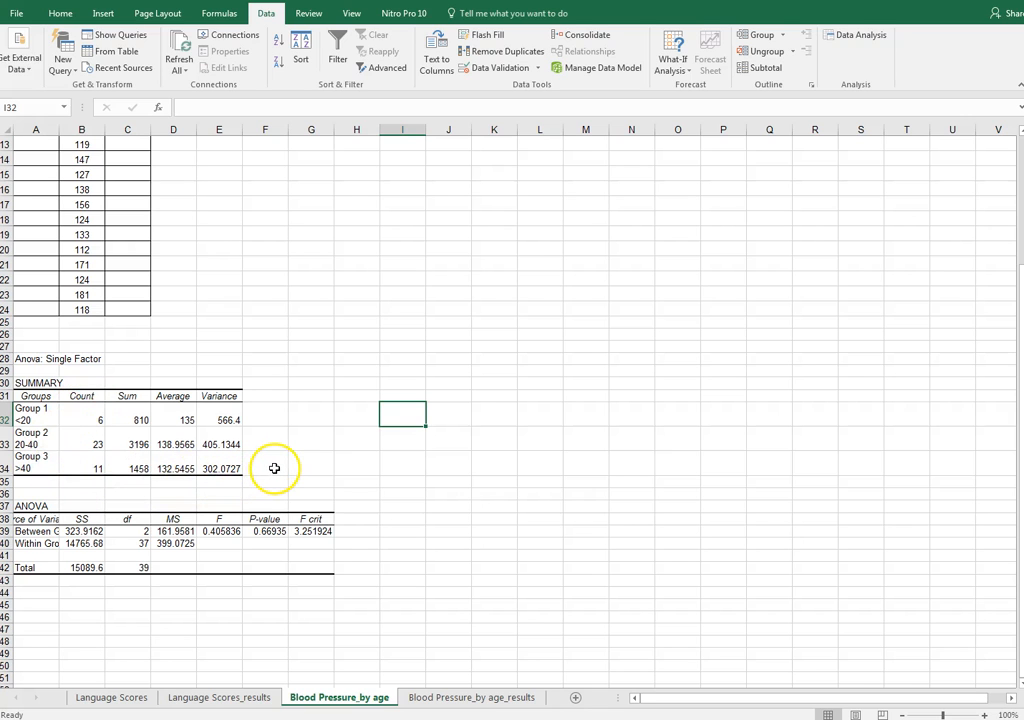
scroll(274, 468, "down", 2)
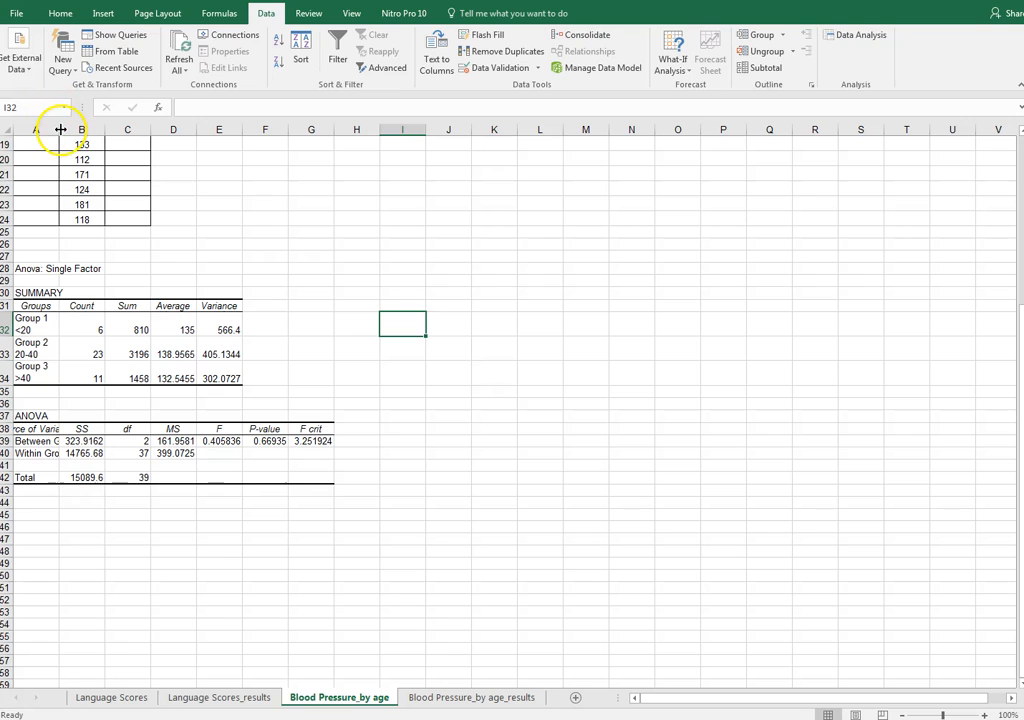
left_click_drag(59, 130, 89, 130)
left_click(96, 140)
Step: Review the blood pressure ANOVA output and compare it with the Blood Pressure_by age_results sheet
left_click(386, 539)
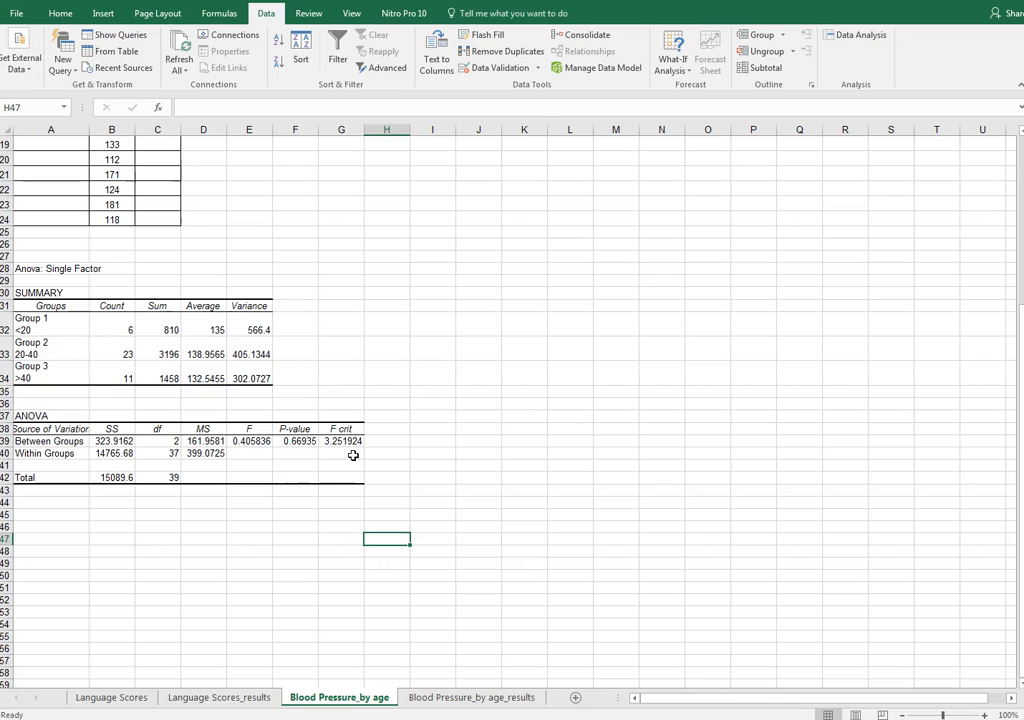
scroll(353, 455, "up", 6)
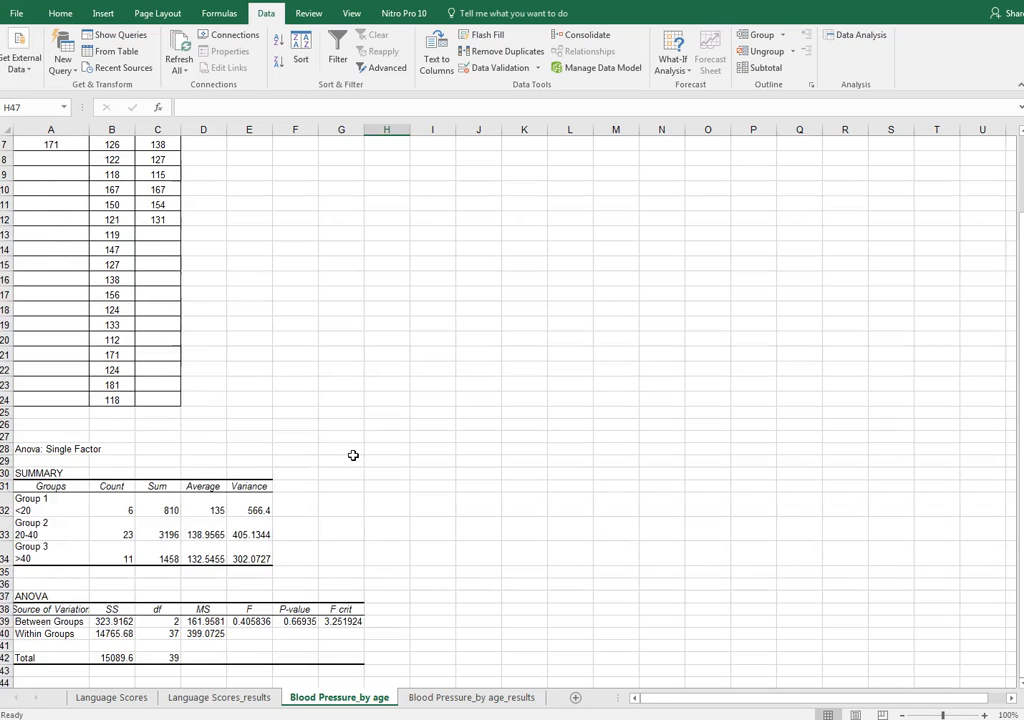
left_click(471, 697)
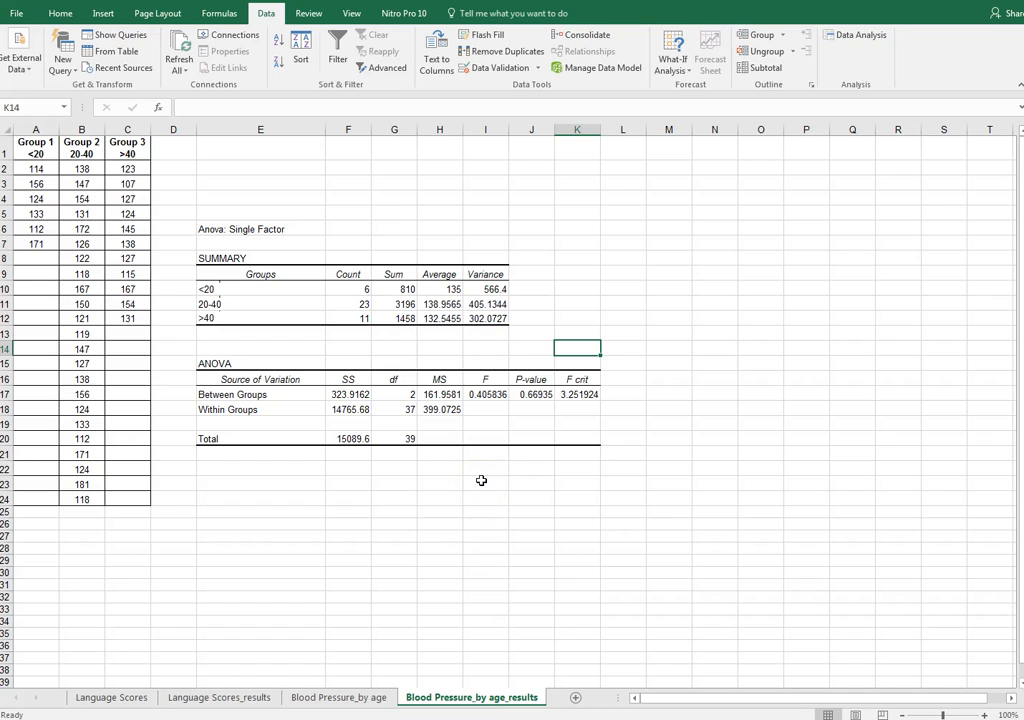